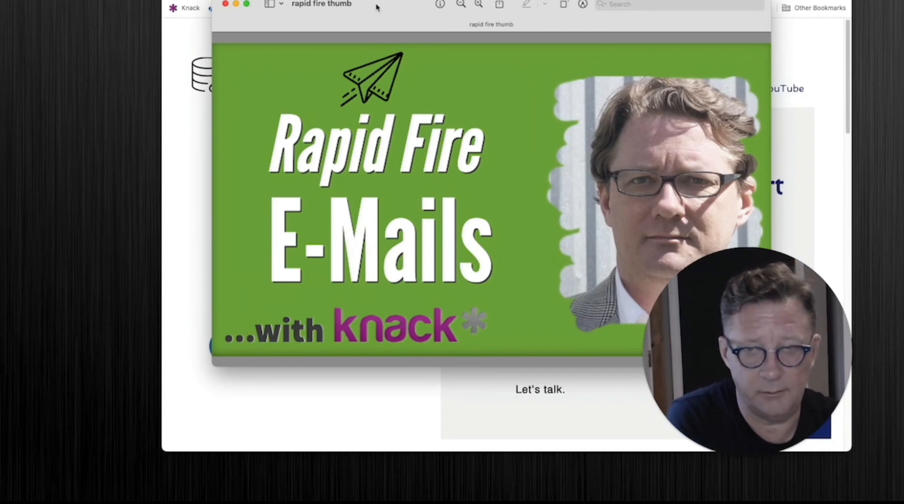
# Put away the thumbnail image preview and switch to the Vet/Guardian live app's flight details
pyautogui.moveTo(378, 8); pyautogui.dragTo(473, 28)
pyautogui.click(166, 6)
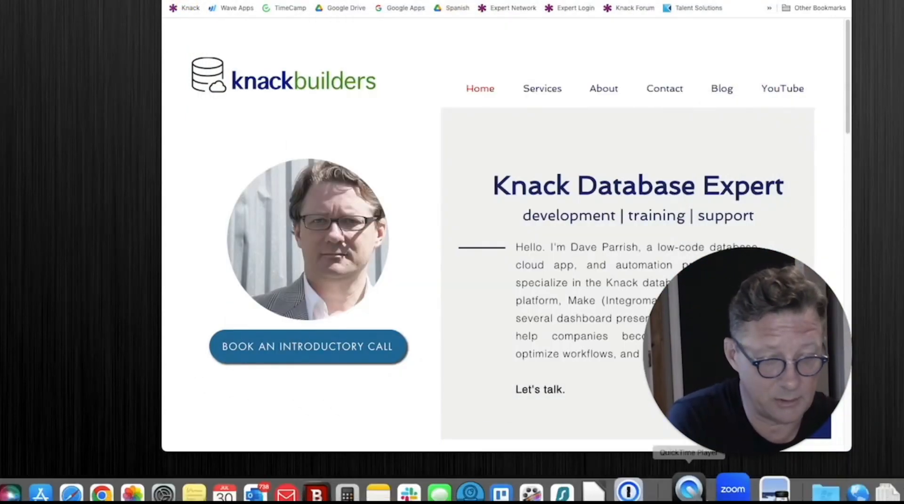
pyautogui.click(886, 474)
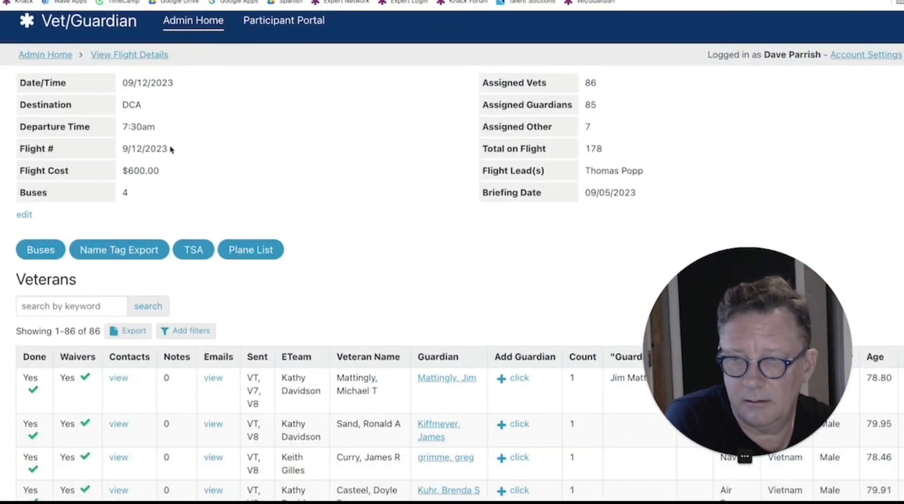
# Examine the flight's Veterans list, and check the first veteran's email sending options and email logs
pyautogui.scroll(1, 170, 149)
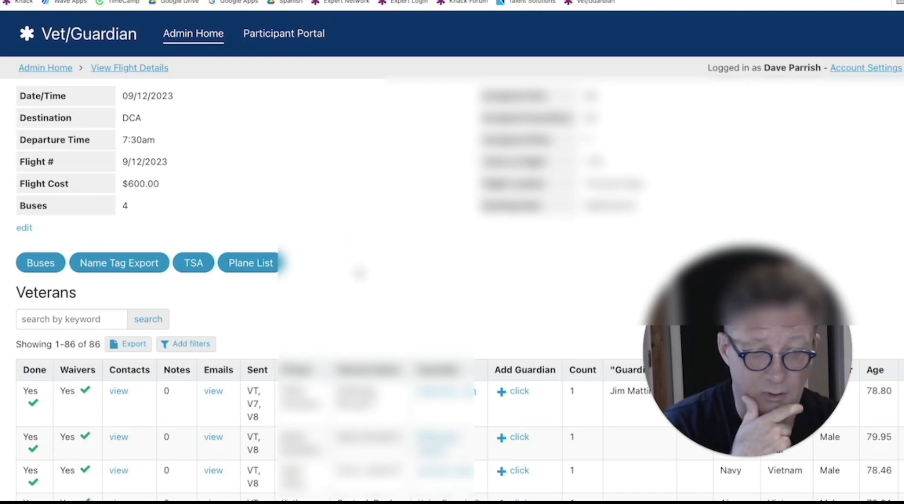
pyautogui.moveTo(729, 303); pyautogui.dragTo(789, 307)
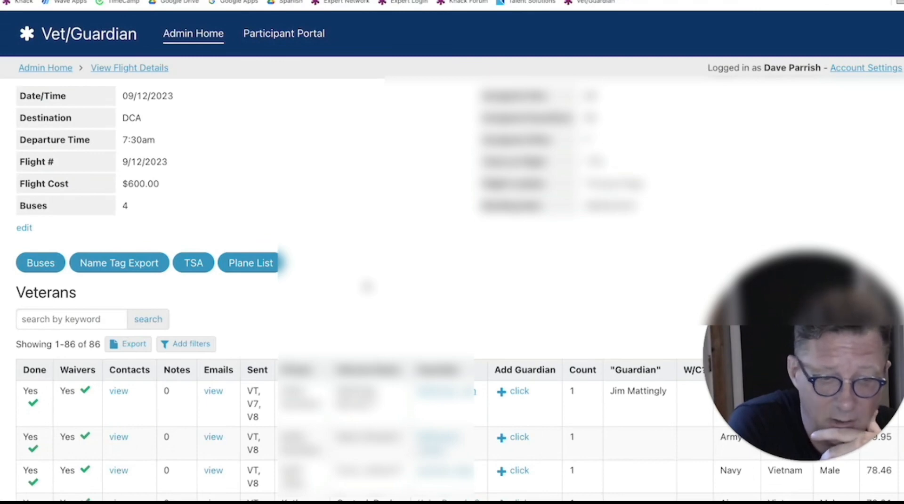
pyautogui.scroll(-3, 368, 285)
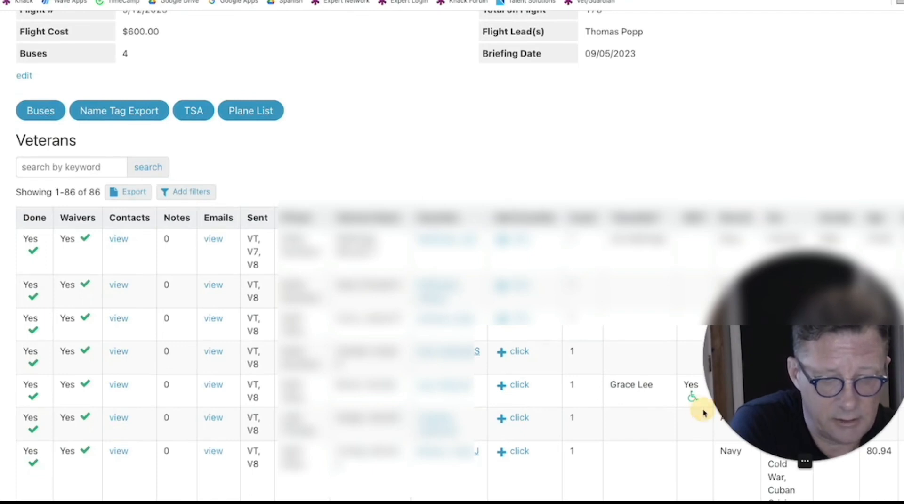
pyautogui.scroll(3, 410, 324)
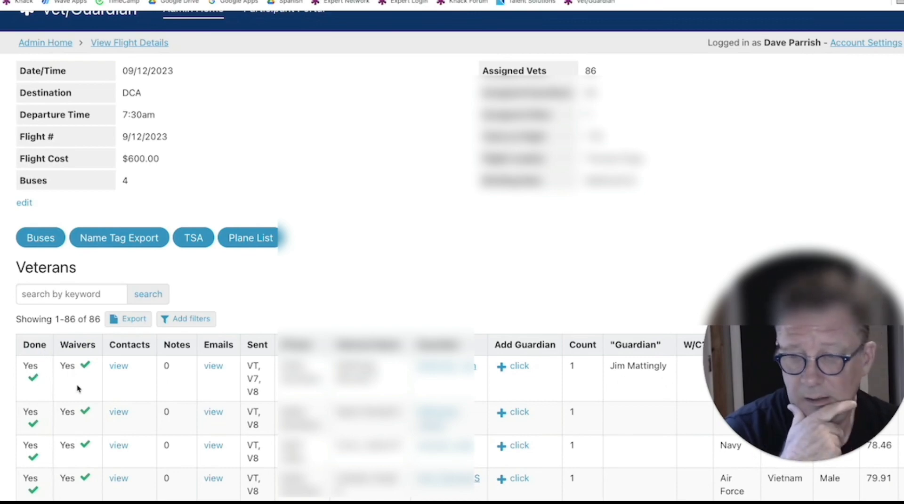
pyautogui.click(219, 370)
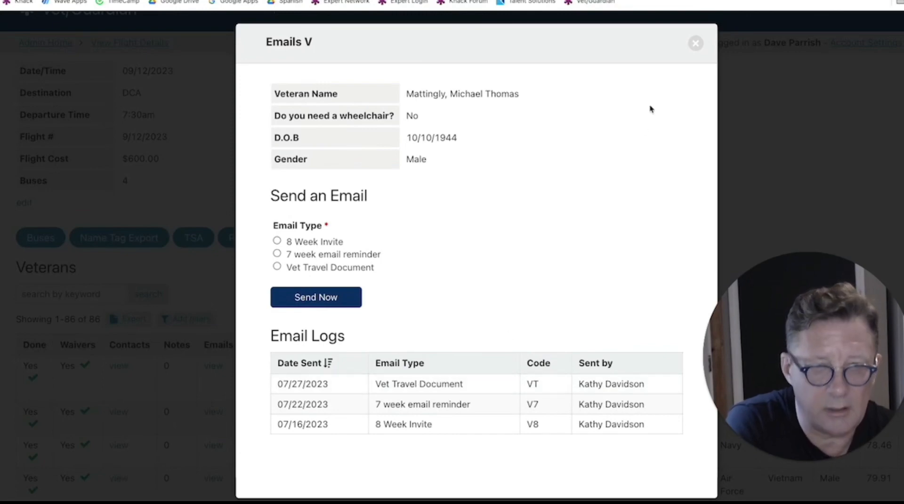
pyautogui.click(696, 44)
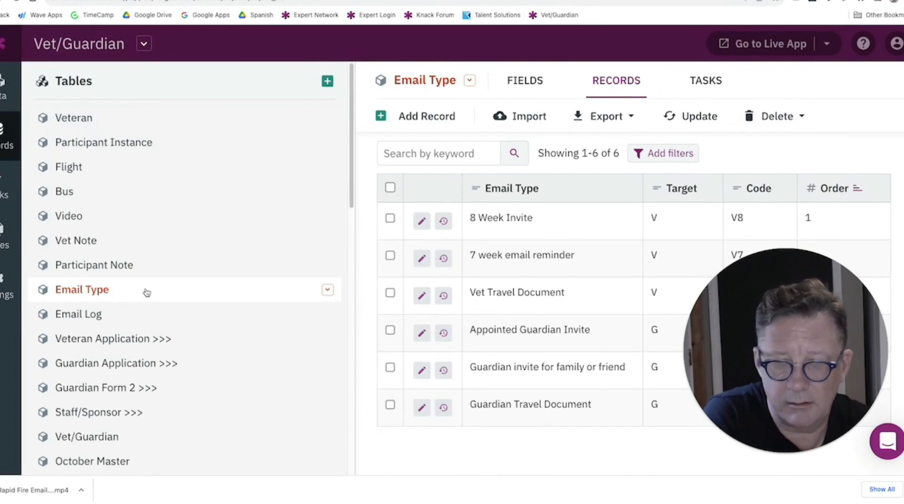
# Examine the fields of the Email Log table and compare them with those of the Email Type table
pyautogui.click(111, 314)
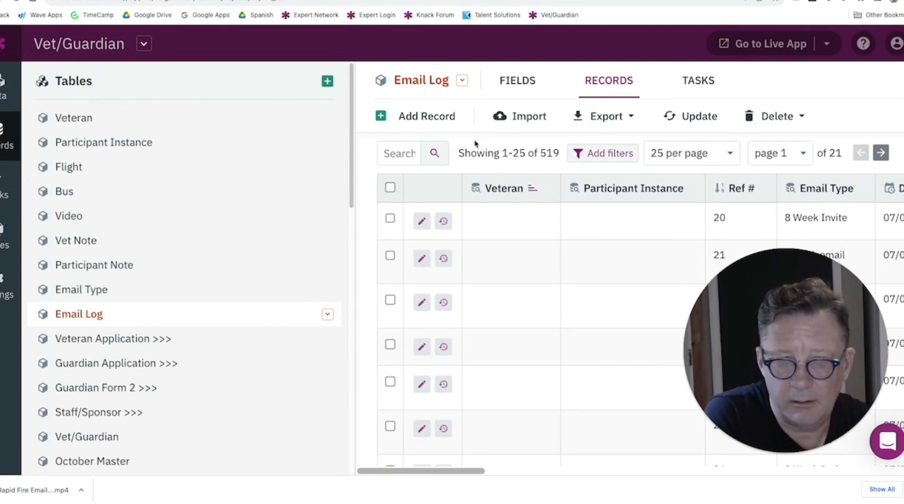
pyautogui.click(525, 80)
pyautogui.scroll(-3, 107, 230)
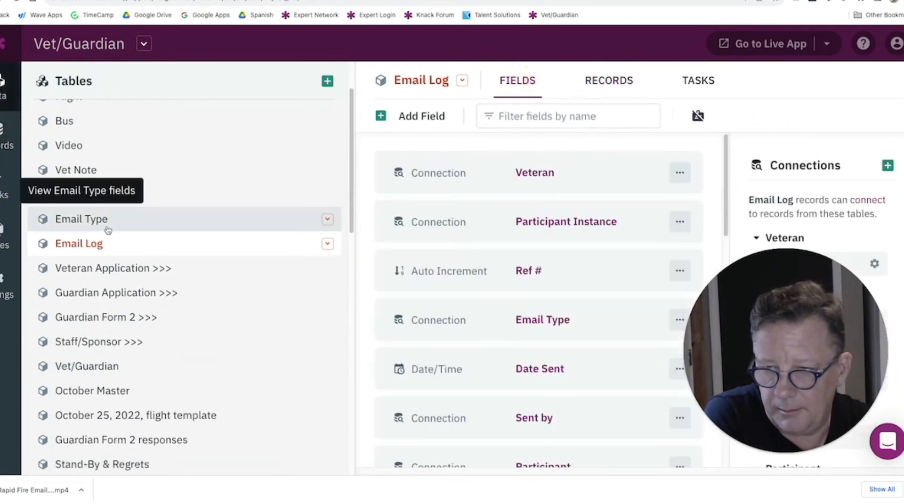
pyautogui.click(107, 230)
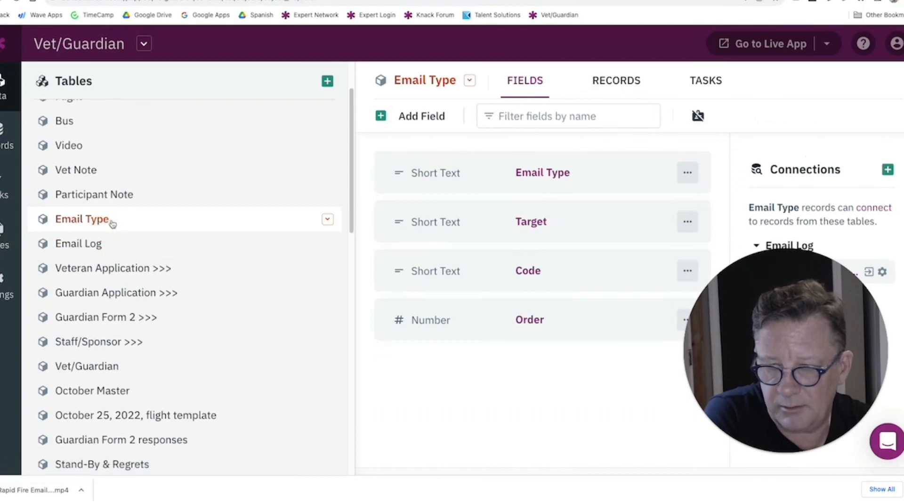
pyautogui.click(110, 243)
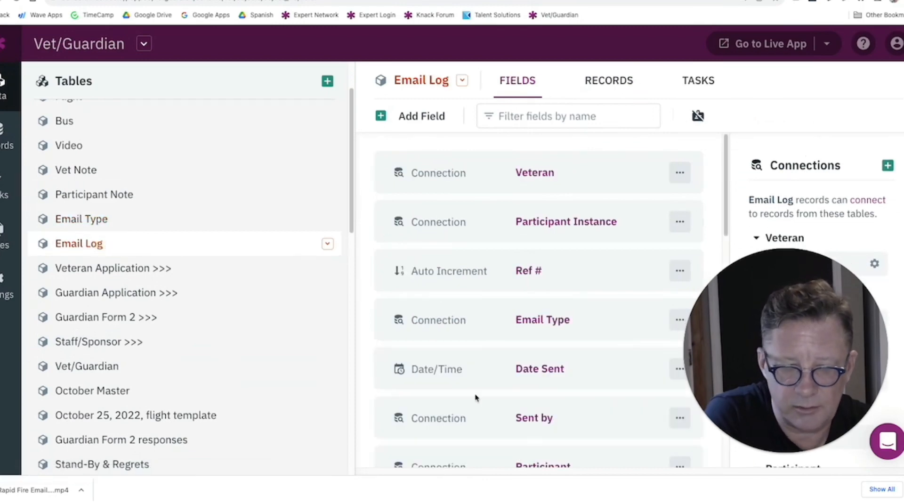
# Review the Email Type table's fields and its records with their target, code and order
pyautogui.click(113, 219)
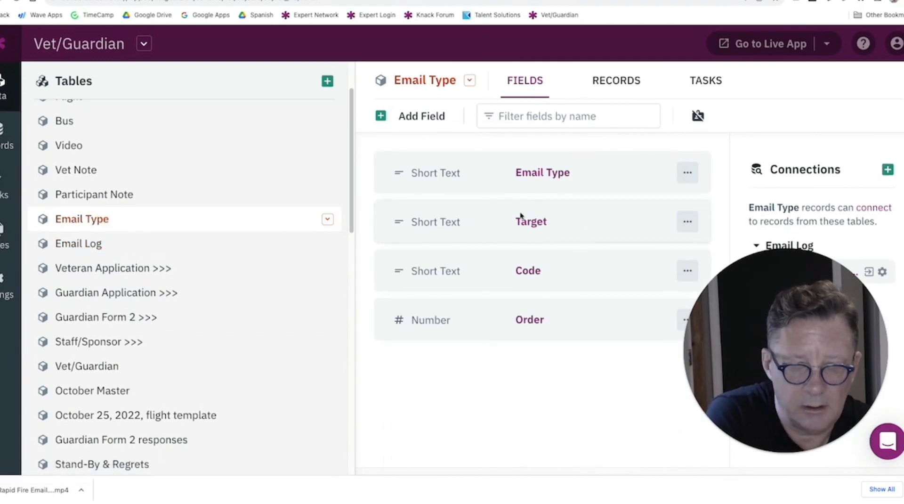
pyautogui.click(615, 80)
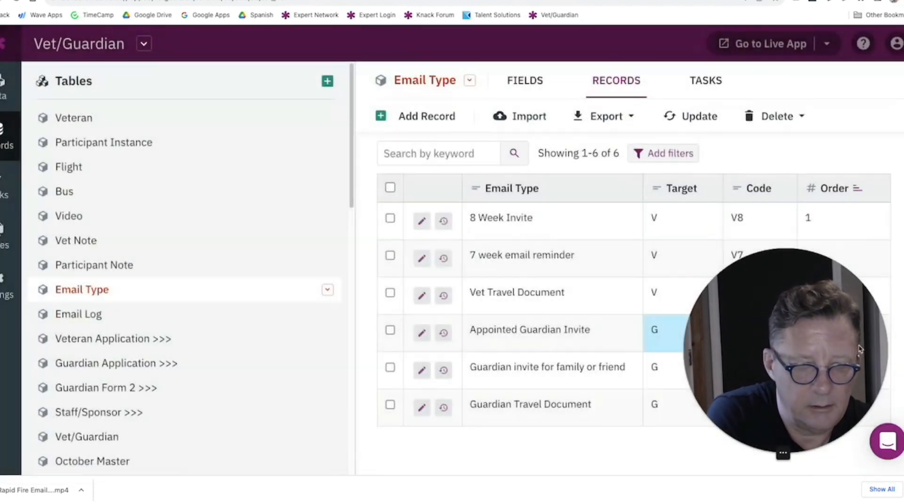
pyautogui.moveTo(859, 346); pyautogui.dragTo(524, 453)
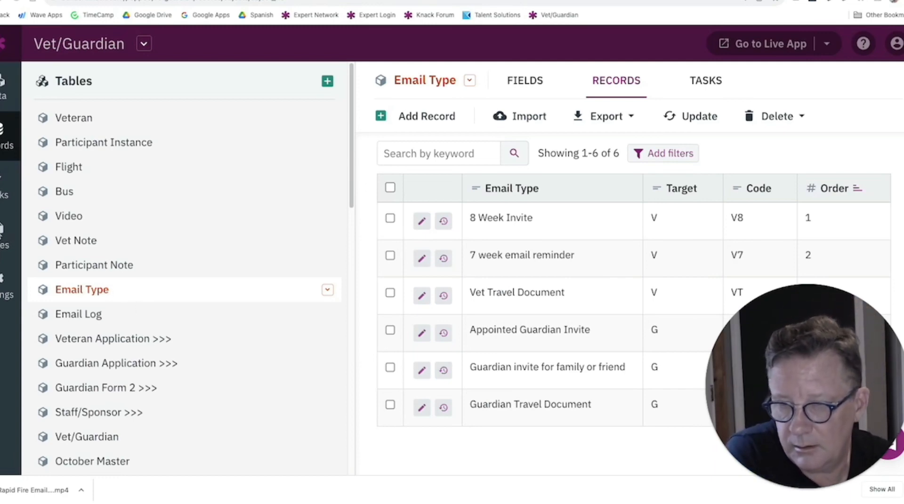
# Open the Emails V page in the builder, discard the unsaved form changes, and view its Send an Email form
pyautogui.click(6, 230)
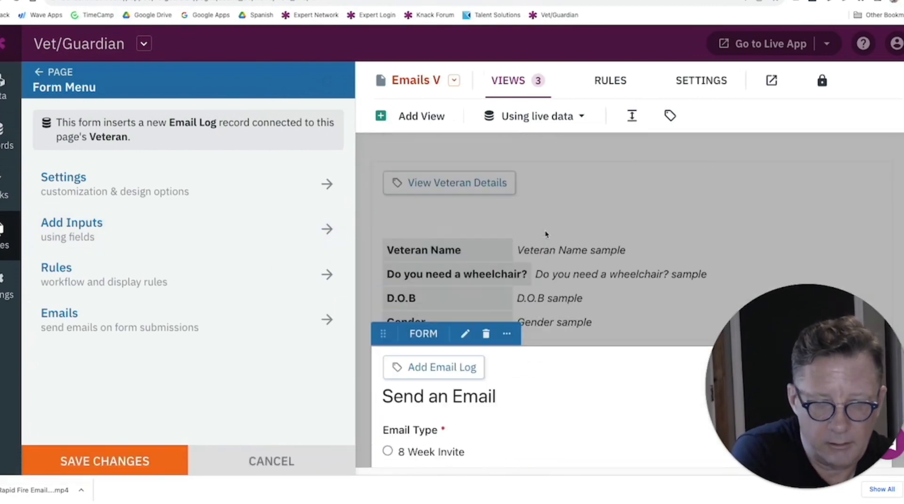
pyautogui.click(653, 195)
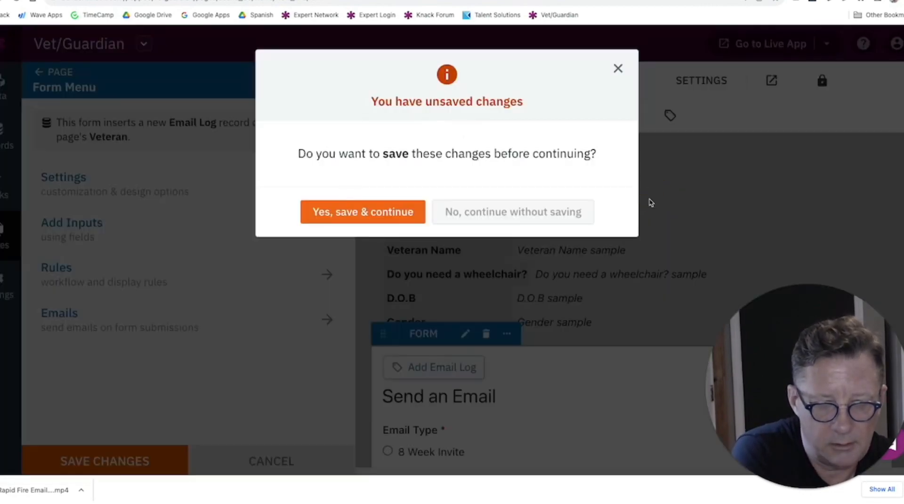
pyautogui.click(500, 211)
pyautogui.scroll(-1, 731, 224)
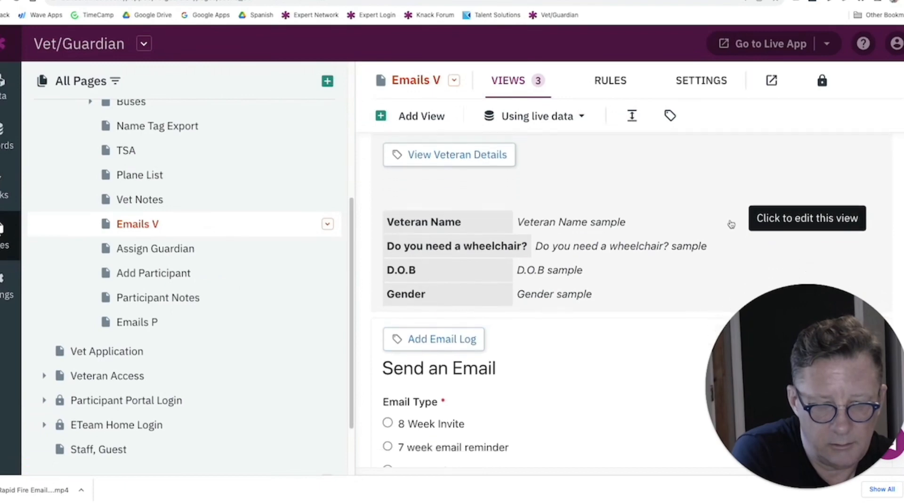
pyautogui.scroll(-4, 730, 223)
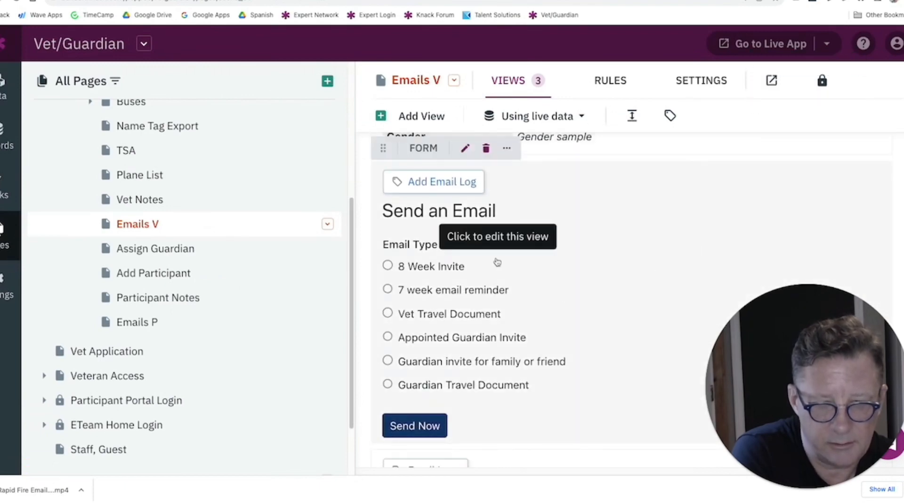
# Inspect the record filter on the Email Type input of the Send an Email form, and return to the page
pyautogui.click(580, 259)
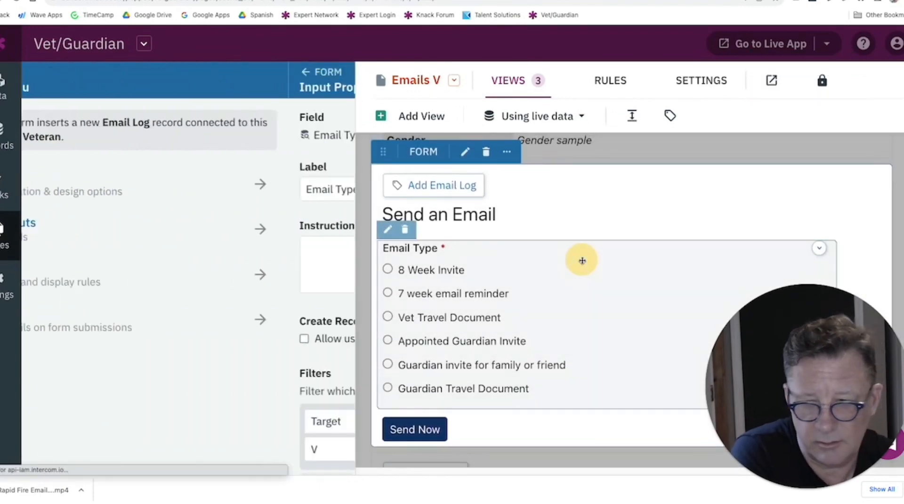
pyautogui.scroll(-1, 137, 331)
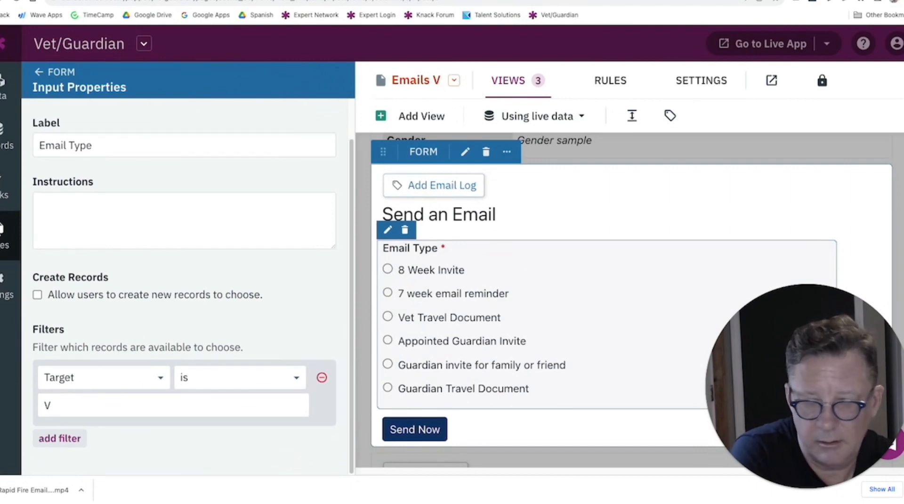
pyautogui.click(56, 74)
pyautogui.click(55, 74)
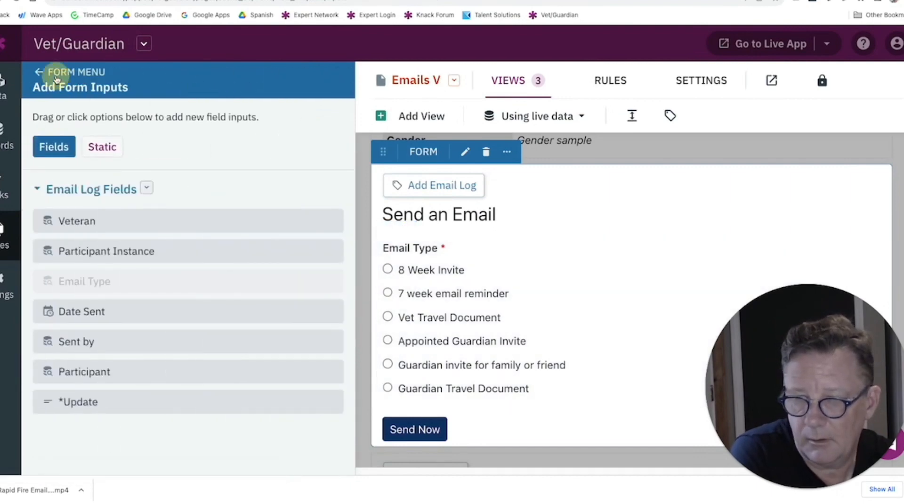
pyautogui.click(57, 75)
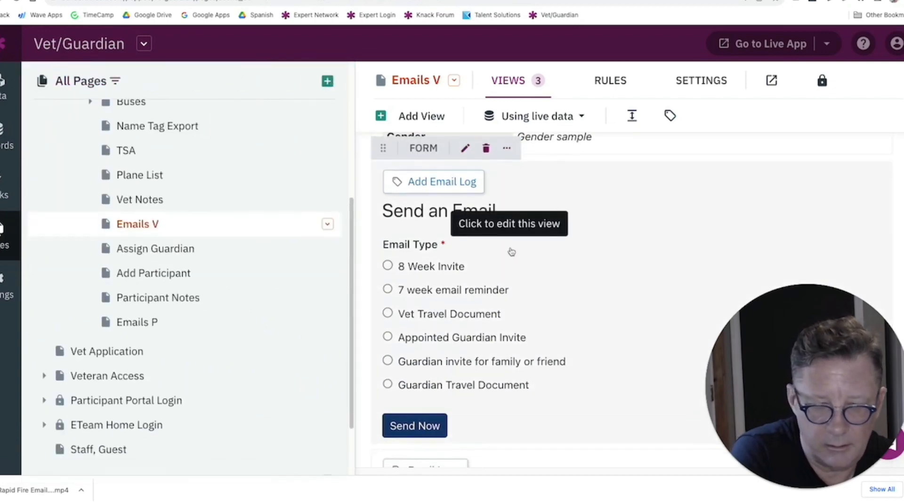
# Inspect the Send an Email form's record rule for the Sent by field, and return to the form's main options
pyautogui.scroll(-3, 511, 254)
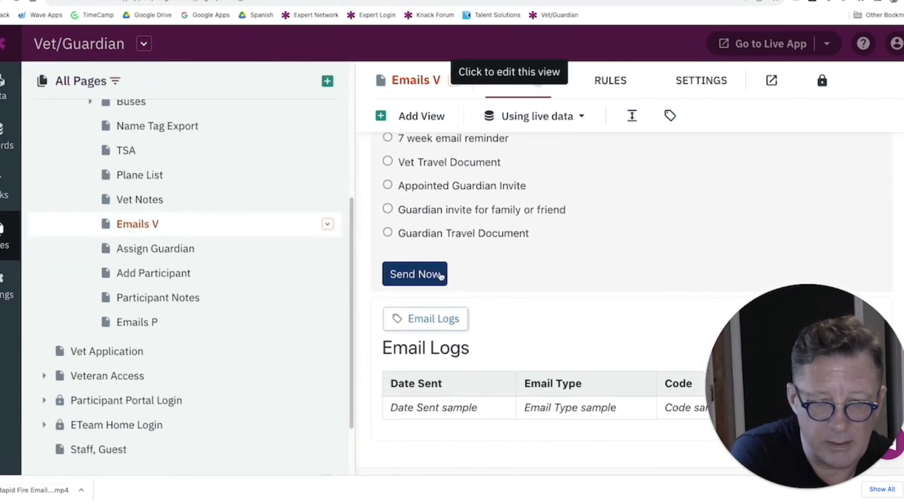
pyautogui.click(620, 221)
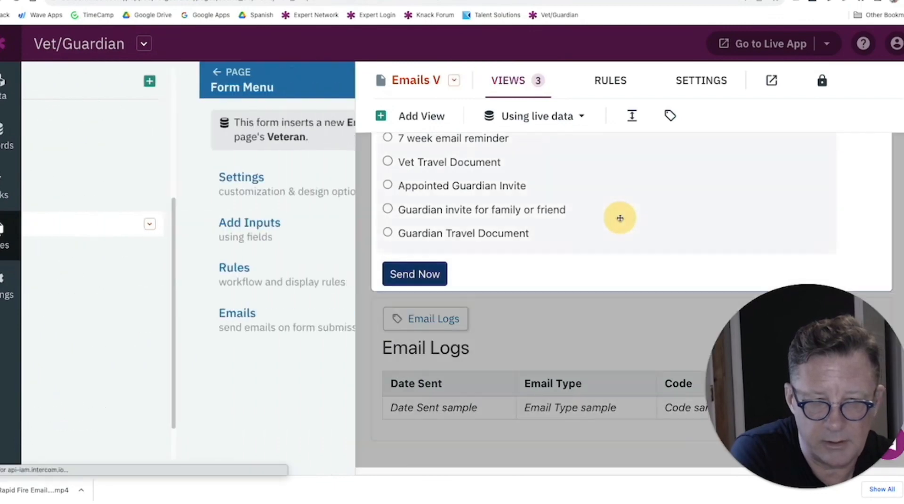
pyautogui.click(141, 283)
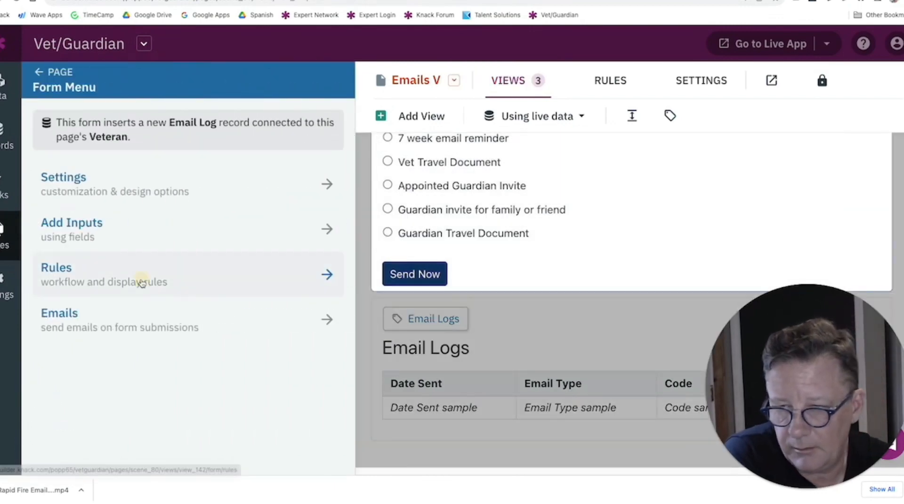
pyautogui.click(128, 220)
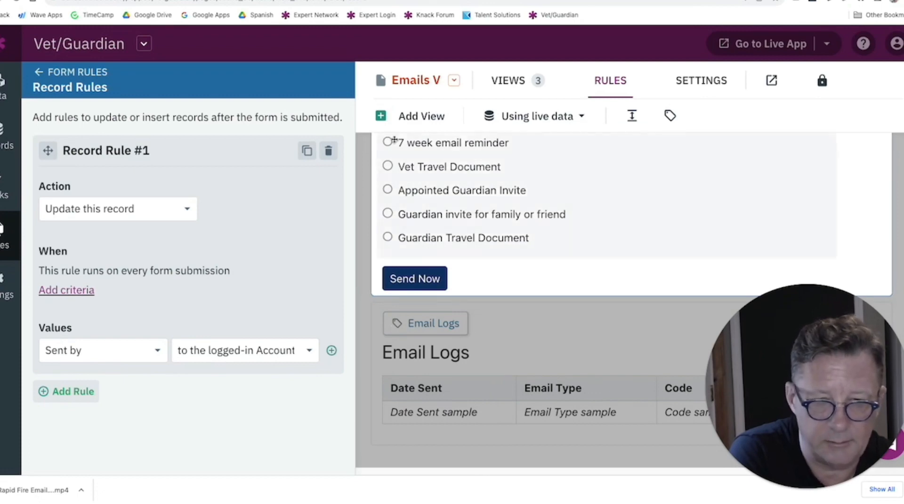
pyautogui.scroll(2, 537, 188)
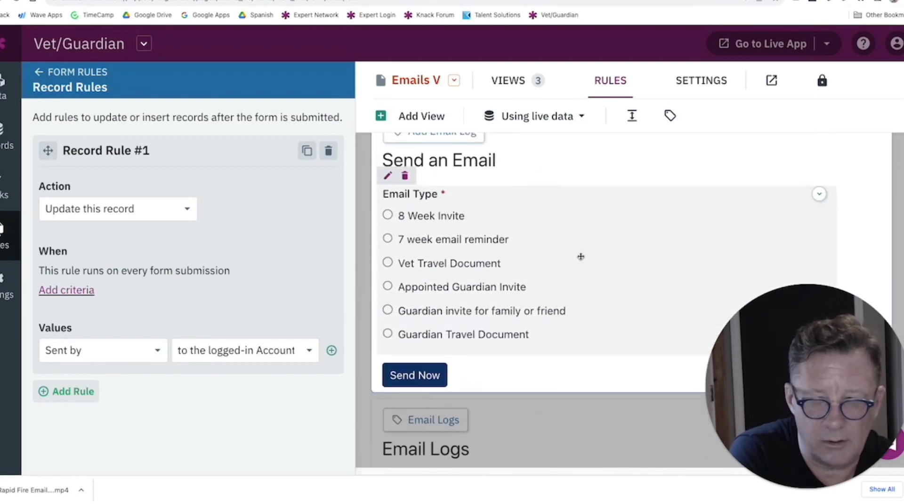
pyautogui.click(47, 75)
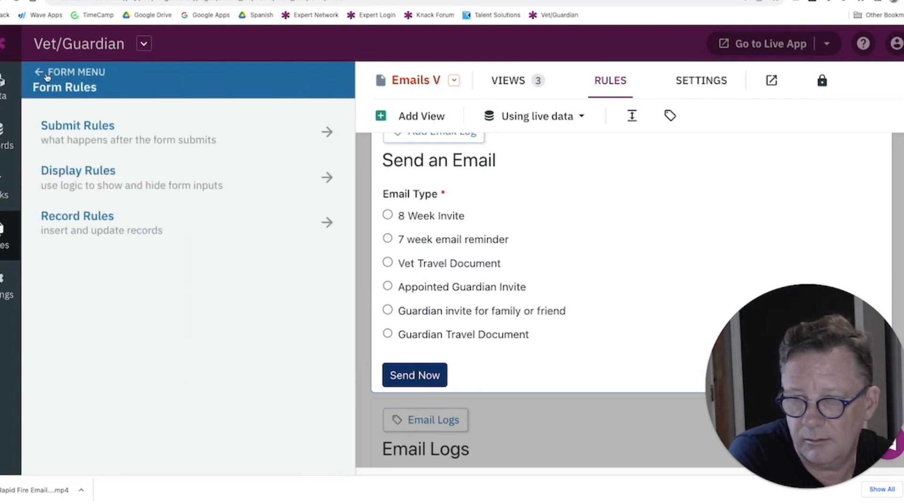
pyautogui.click(45, 74)
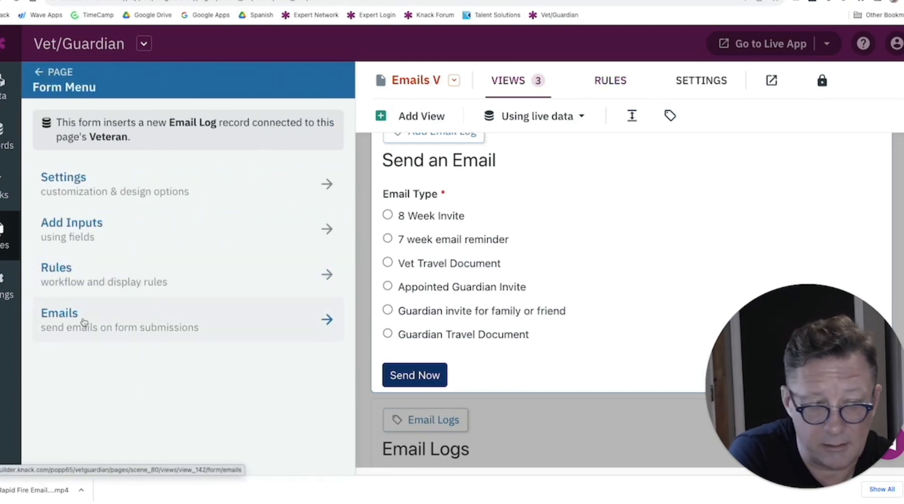
# Open the Send an Email form's email rules and review Email Rule #1's criteria, sender, recipients and subject
pyautogui.click(84, 318)
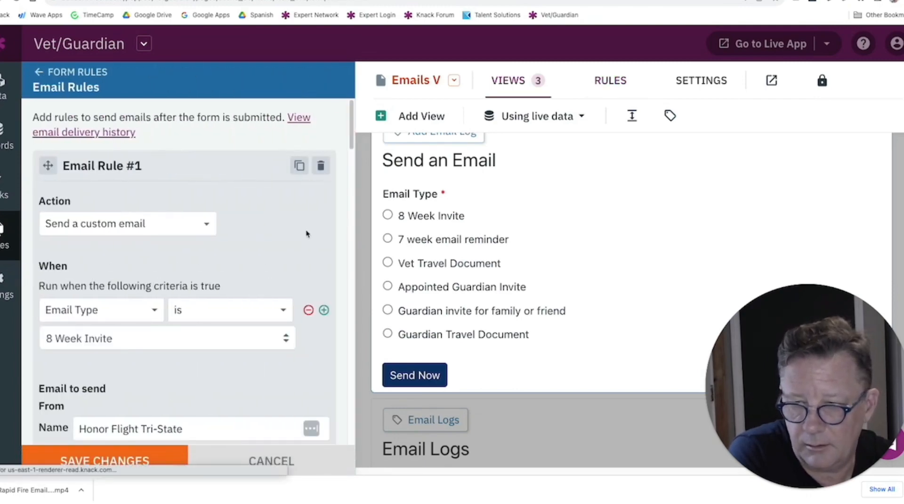
pyautogui.scroll(-2, 307, 234)
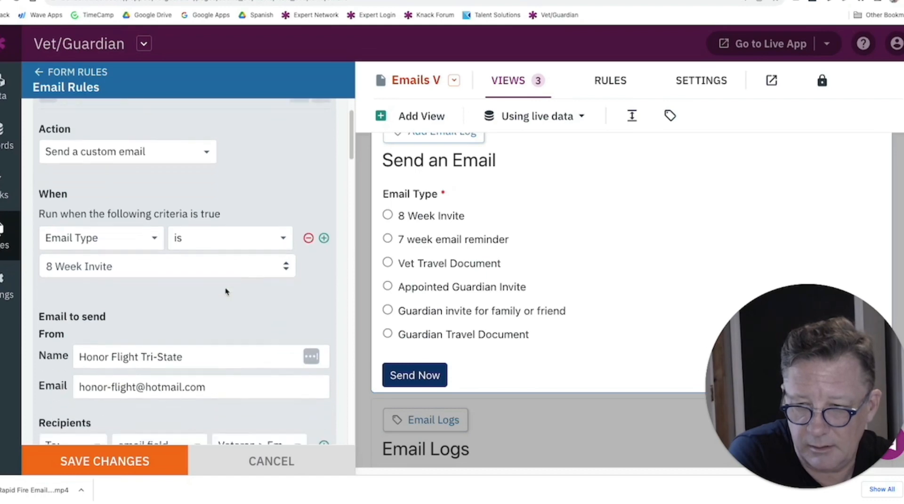
pyautogui.scroll(-5, 225, 292)
pyautogui.scroll(-1, 227, 292)
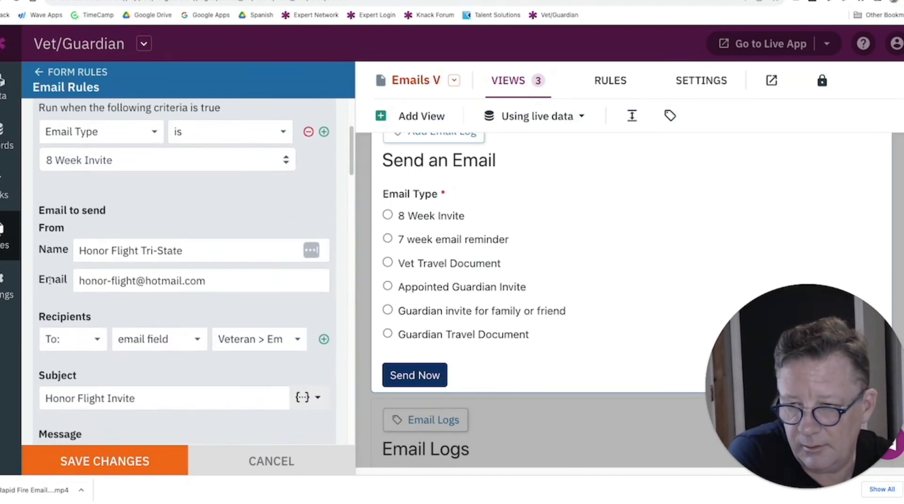
pyautogui.click(87, 281)
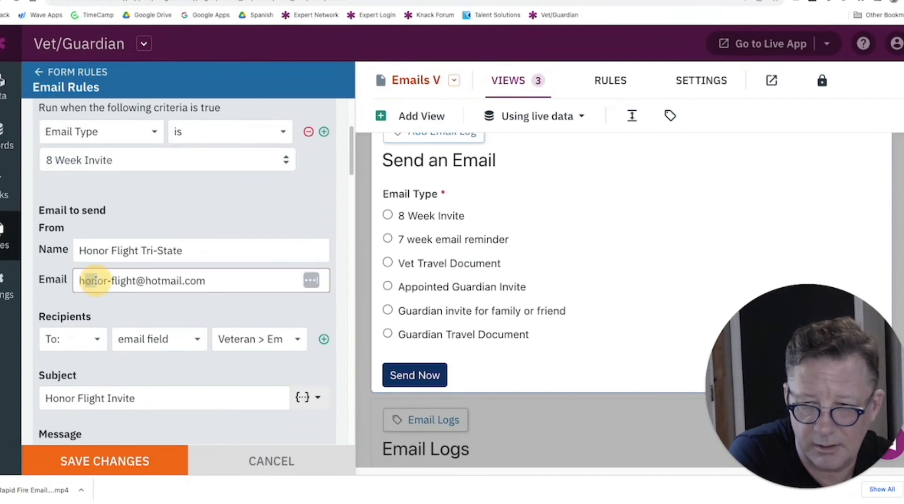
pyautogui.scroll(-3, 211, 273)
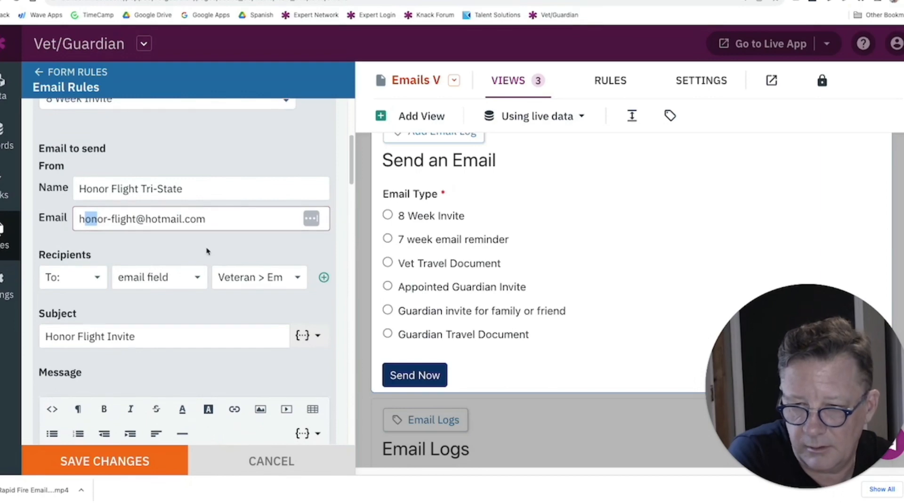
# Read through the message body of Email Rule #1, including its logo, merge fields and numbered steps
pyautogui.scroll(-2, 207, 251)
pyautogui.scroll(-5, 227, 268)
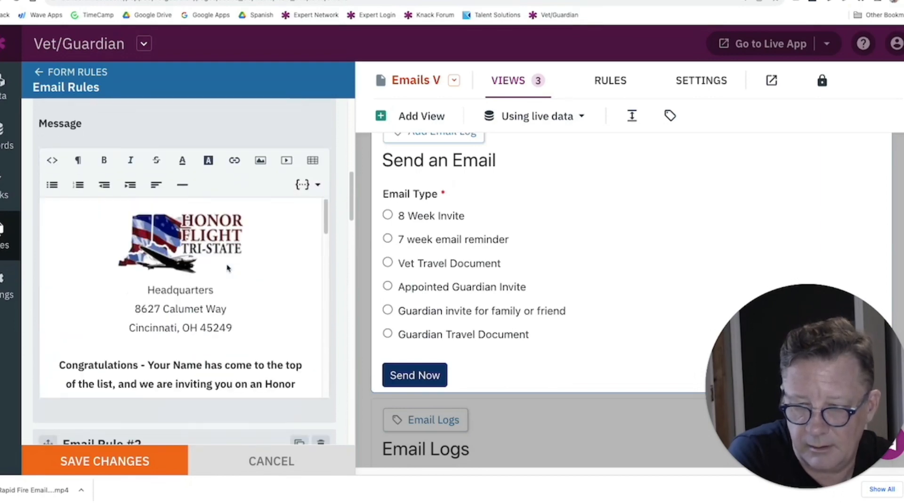
pyautogui.scroll(-7, 179, 301)
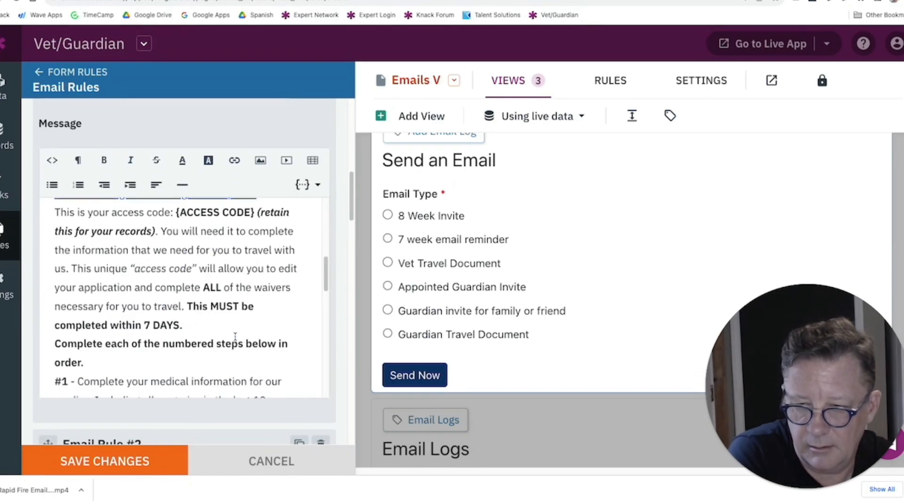
pyautogui.scroll(3, 235, 336)
pyautogui.scroll(5, 236, 337)
pyautogui.scroll(-10, 236, 336)
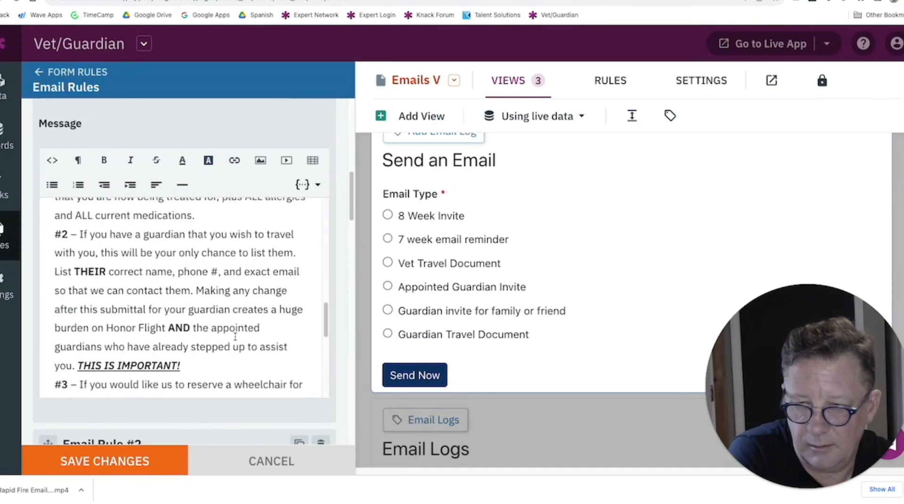
pyautogui.scroll(6, 235, 336)
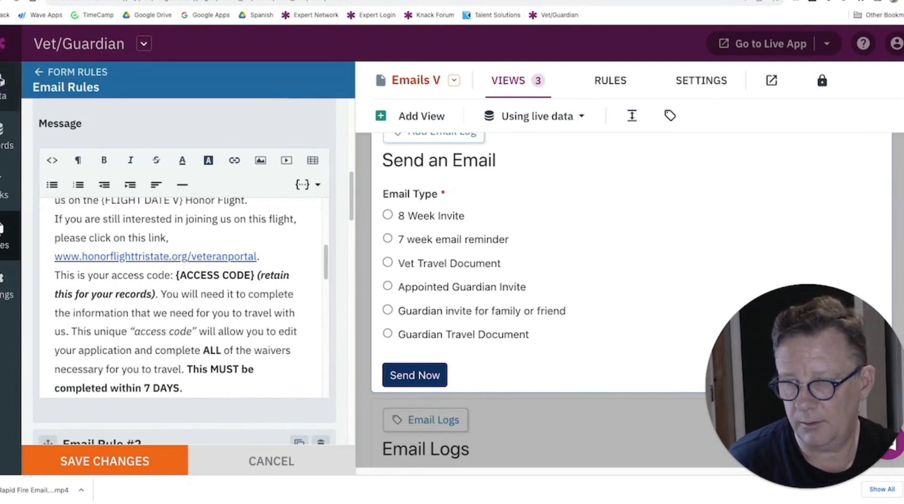
# Leave the email rules without saving changes and show the records of the Image table
pyautogui.click(5, 81)
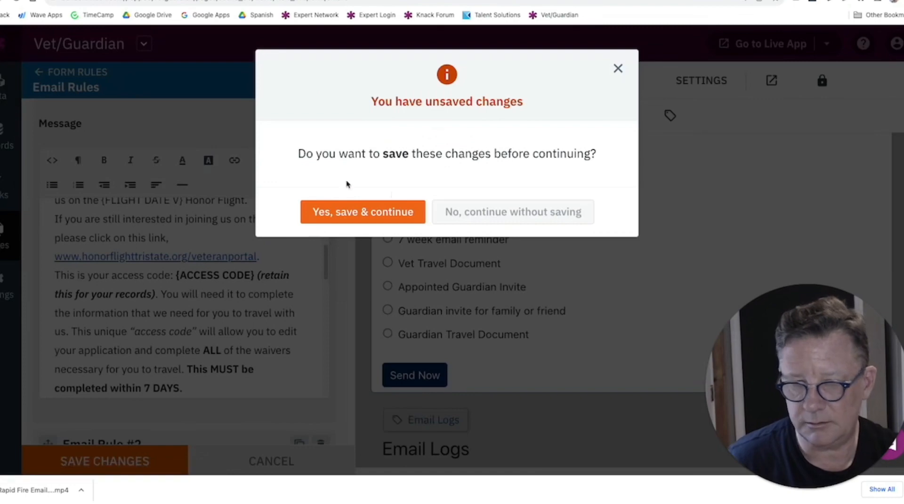
pyautogui.click(459, 210)
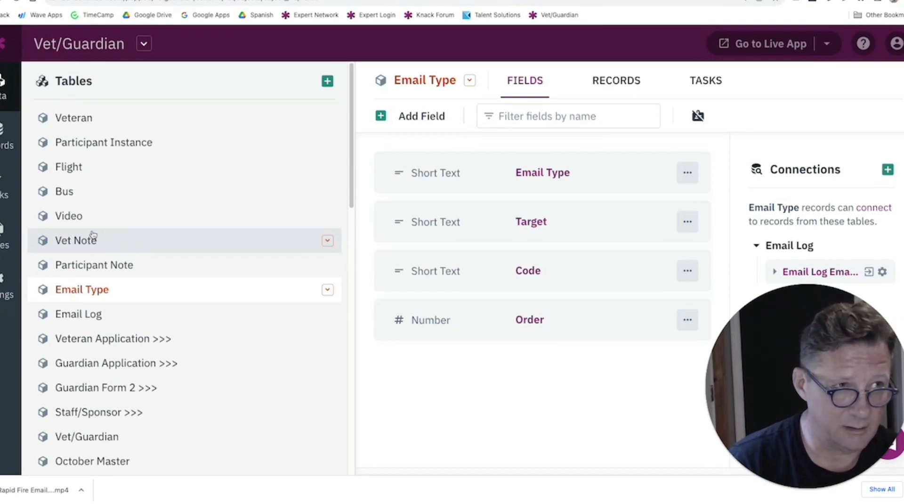
pyautogui.scroll(-8, 97, 277)
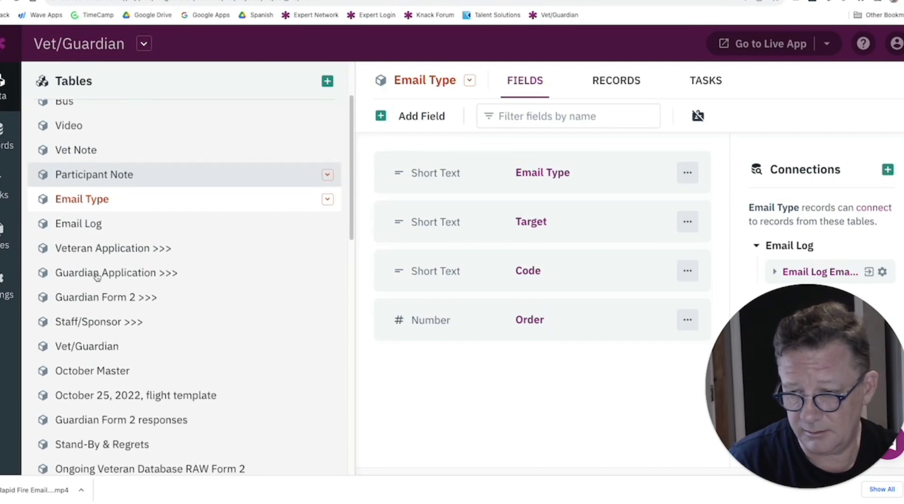
pyautogui.scroll(-6, 97, 276)
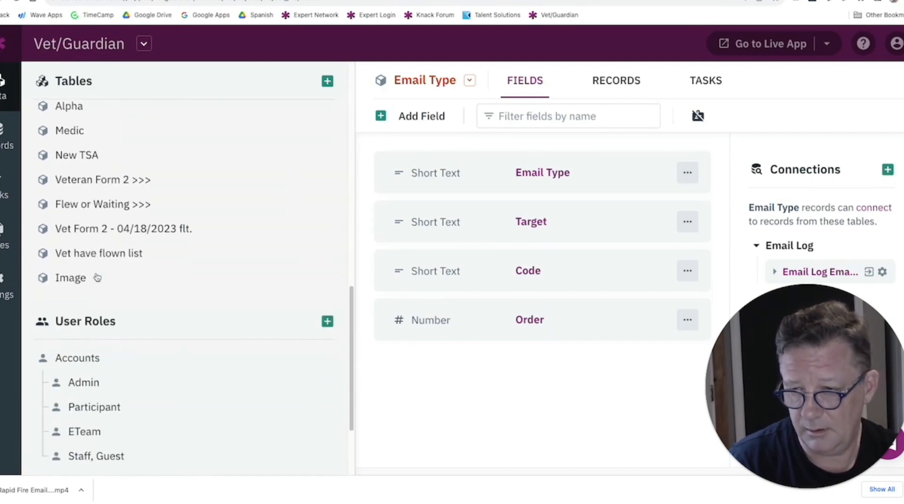
pyautogui.click(94, 278)
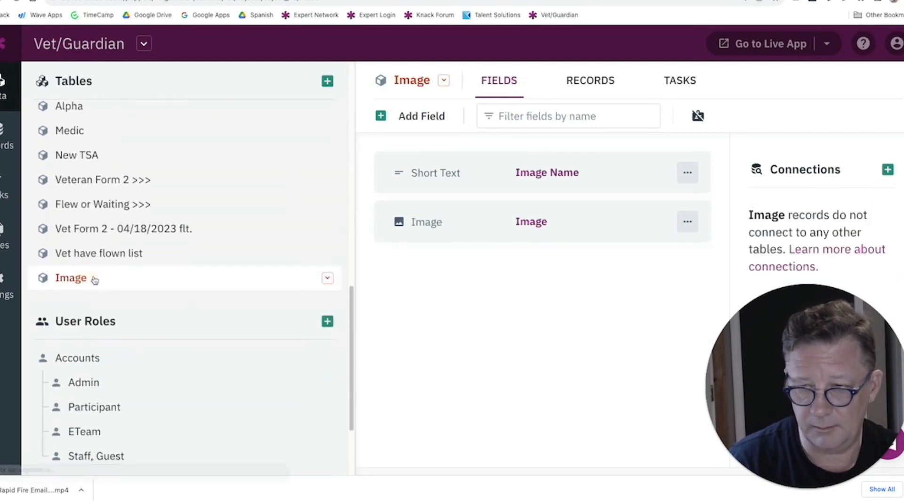
pyautogui.click(591, 80)
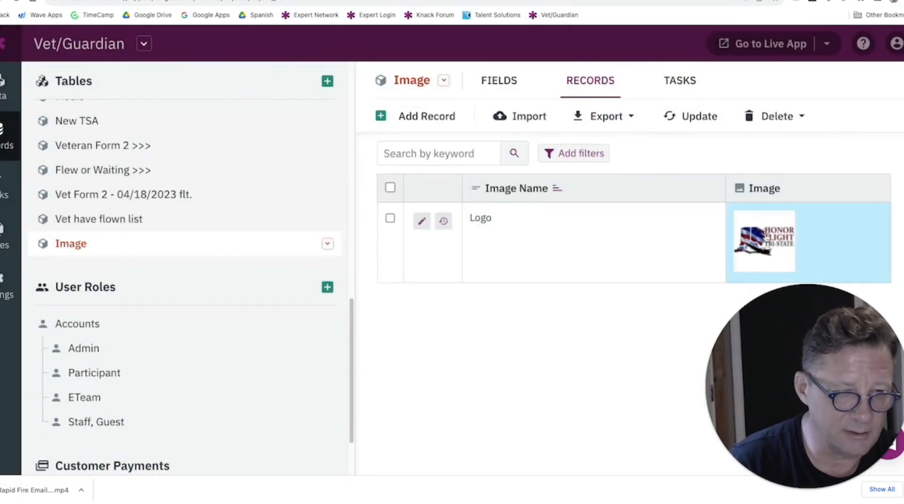
# Open the Logo record's image at full size, select its web address, and return to the Image records with the image editor closed
pyautogui.click(766, 236)
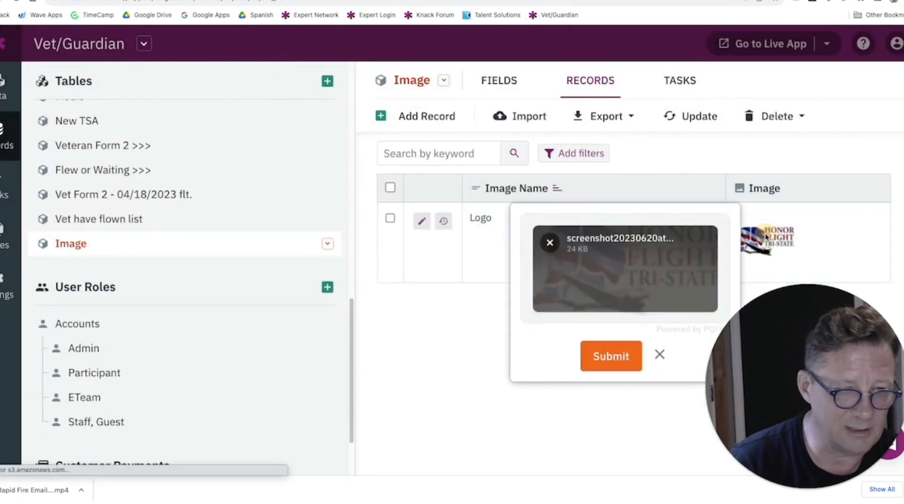
pyautogui.click(653, 285)
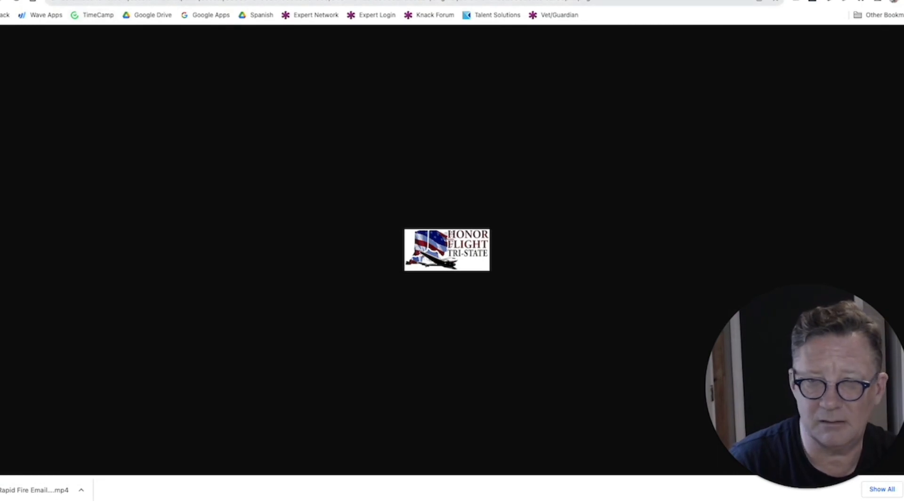
pyautogui.click(256, 2)
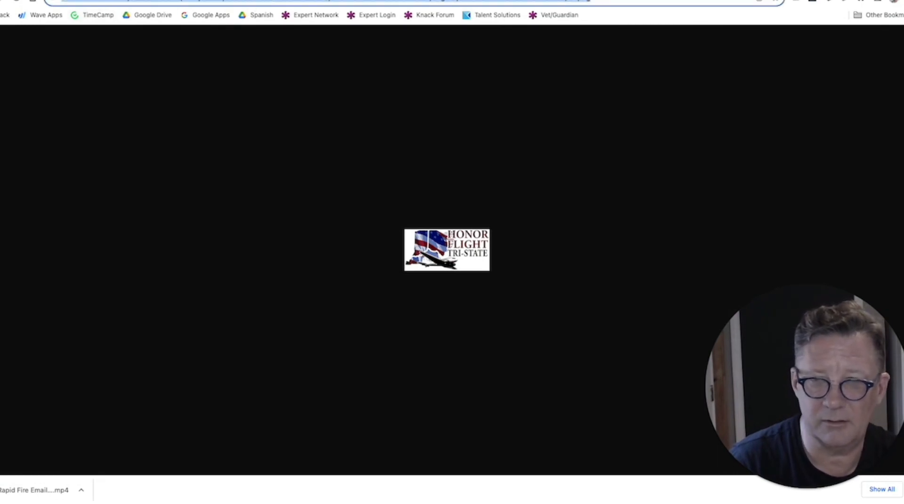
pyautogui.press('super+w')
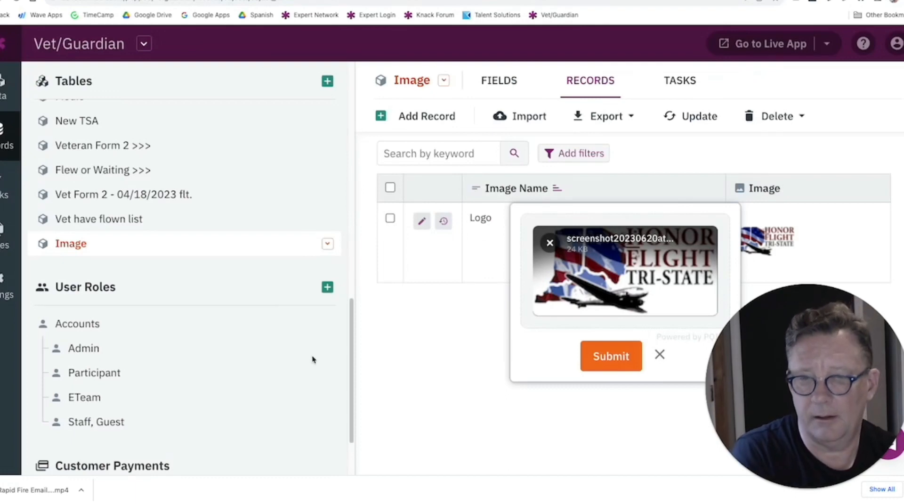
pyautogui.click(419, 320)
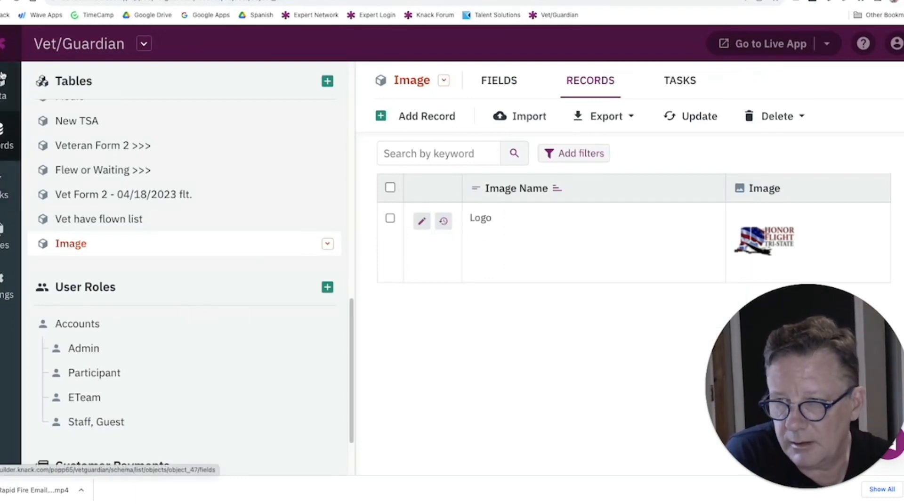
# Return to the Emails V page and view the Send an Email form's email rules beside its Email Type options
pyautogui.click(3, 81)
pyautogui.click(4, 234)
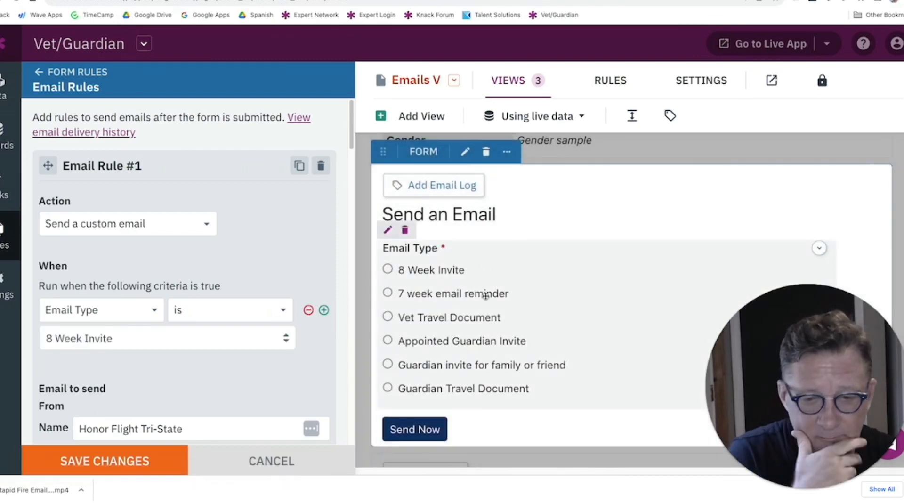
pyautogui.scroll(-1, 485, 295)
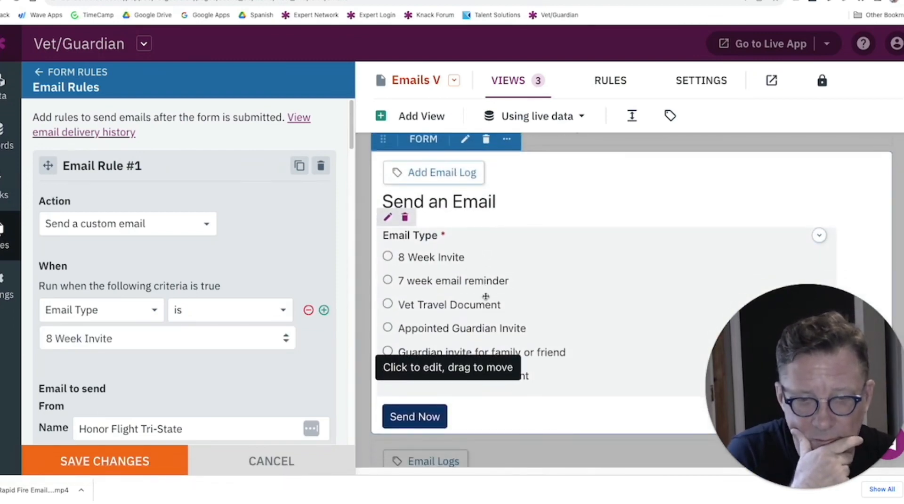
pyautogui.scroll(-1, 486, 295)
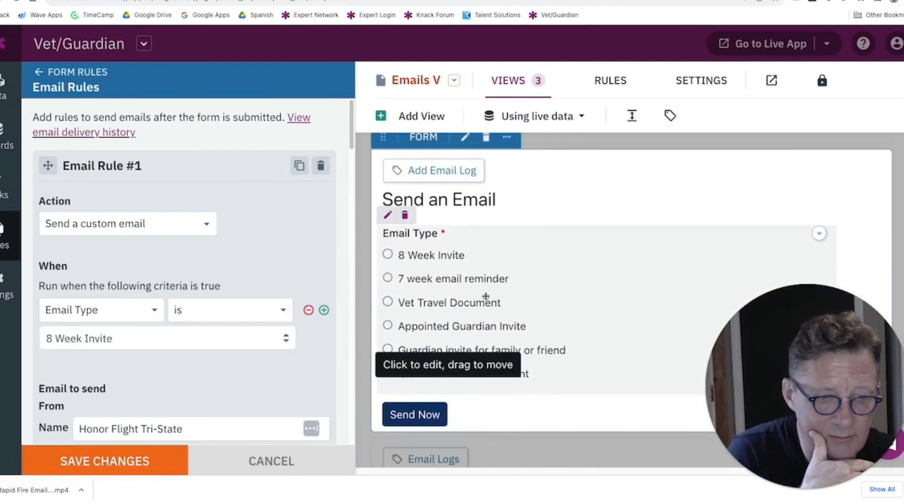